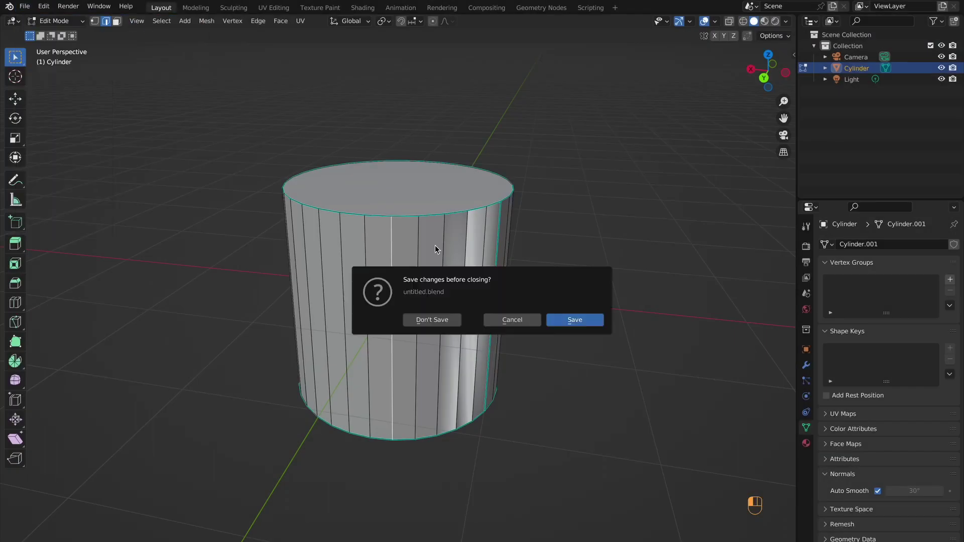
Discard the unsaved cylinder scene and apply Shade Smooth to the new default cube.
left_click(434, 318)
left_click(170, 21)
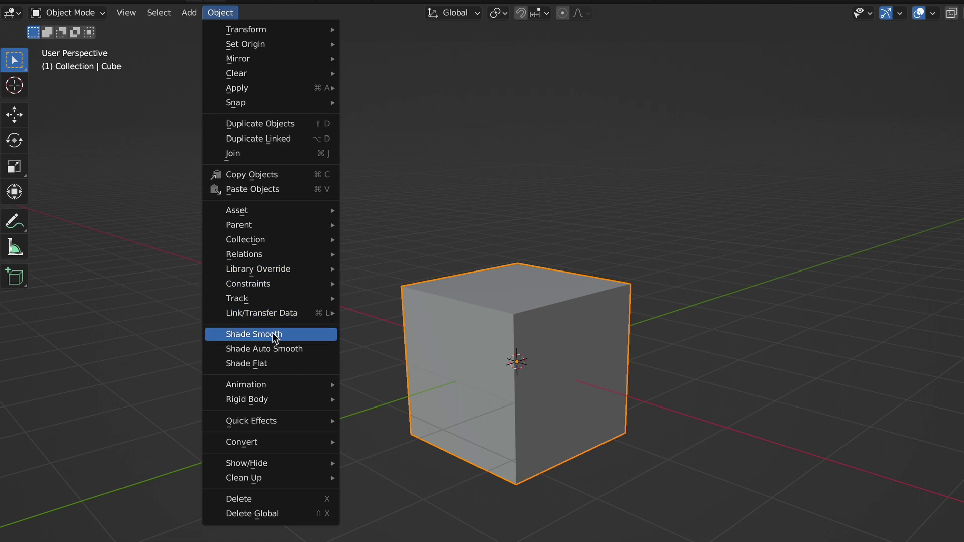
right_click(540, 379)
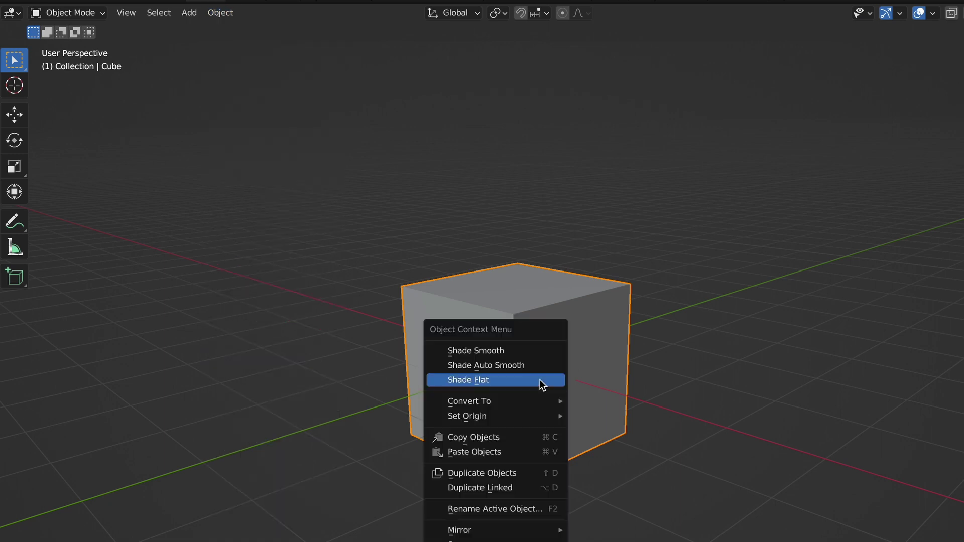
left_click(513, 354)
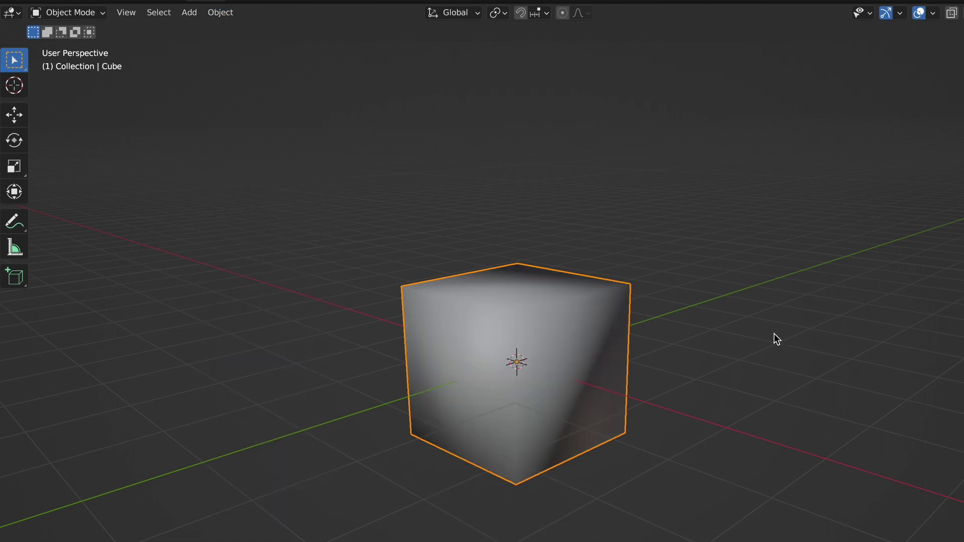
Rotate the normals of one cylinder side face in Edit Mode.
middle_click_drag(832, 343, 832, 347)
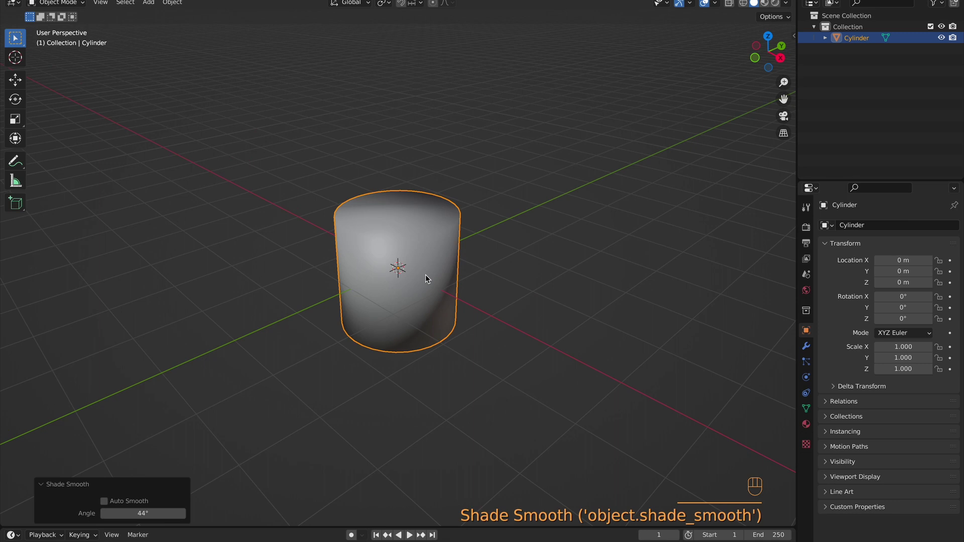
key("Tab")
left_click(422, 269)
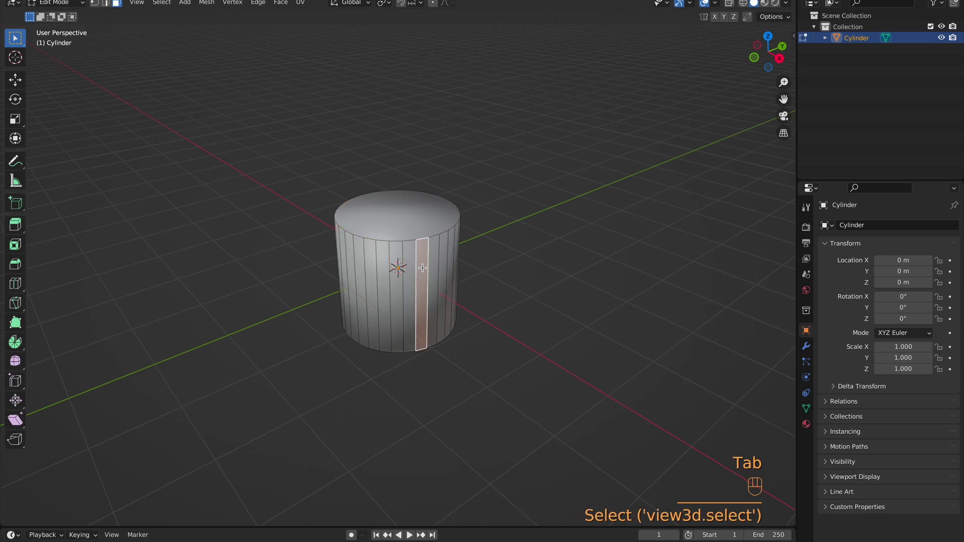
key("alt+n")
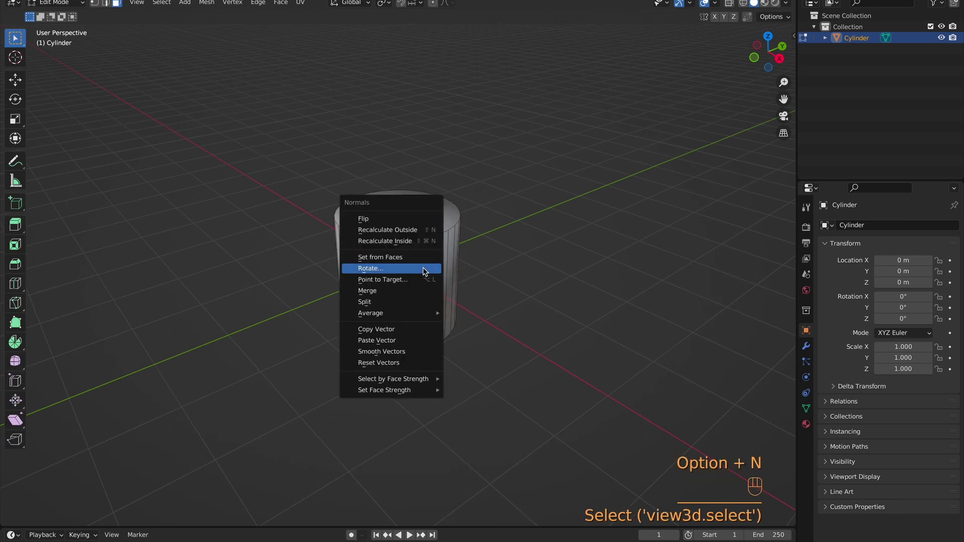
left_click(423, 267)
left_click(469, 388)
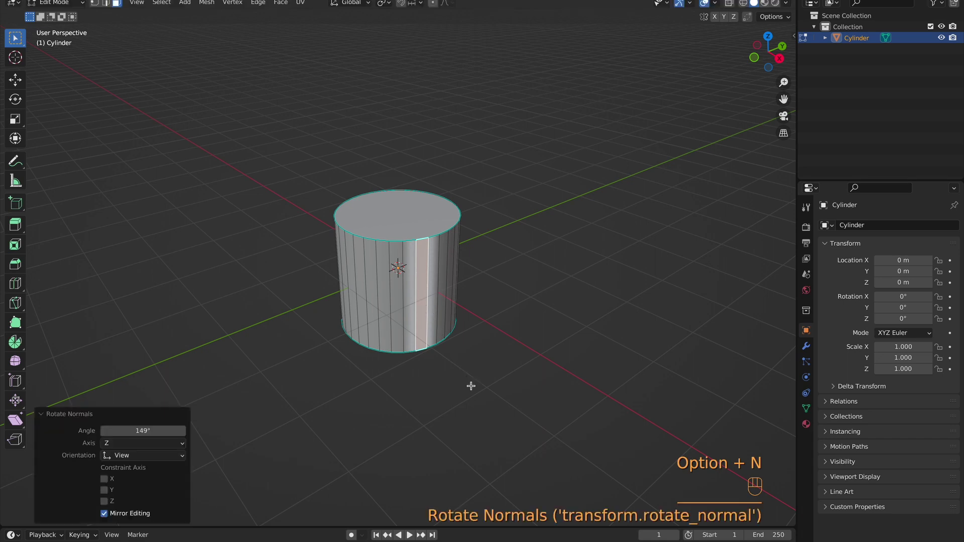
Return to Object Mode and shade the cylinder flat.
key("Tab")
scroll(468, 384, "up", 5)
scroll(469, 384, "up", 5)
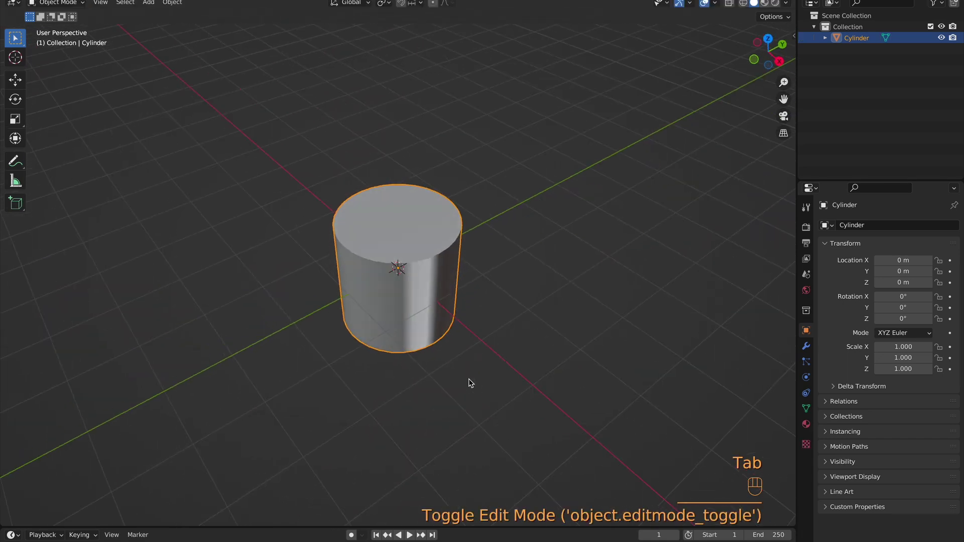
scroll(499, 382, "down", 5)
scroll(499, 382, "up", 5)
scroll(499, 382, "up", 5)
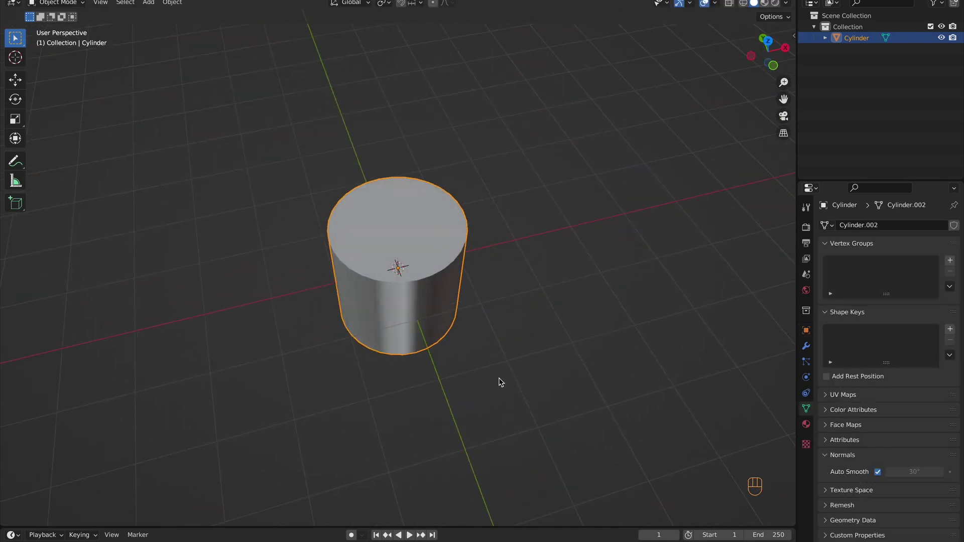
right_click(411, 288)
left_click(398, 305)
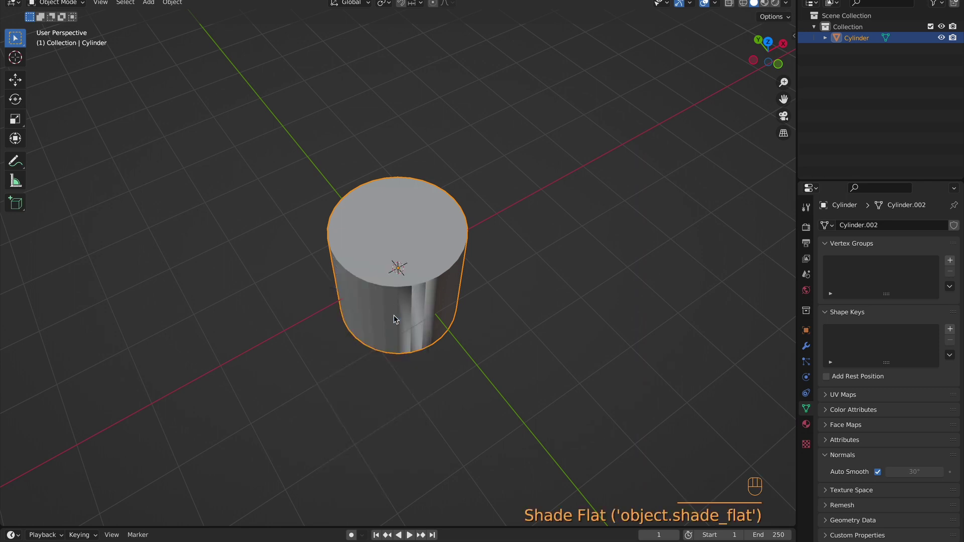
scroll(398, 366, "down", 3)
scroll(398, 368, "down", 3)
scroll(398, 368, "up", 3)
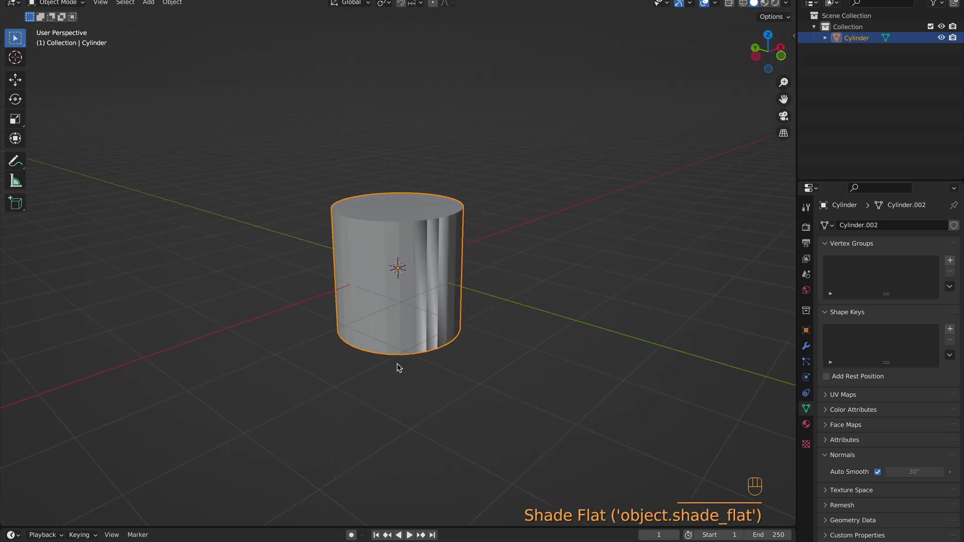
scroll(398, 368, "up", 3)
scroll(398, 367, "up", 3)
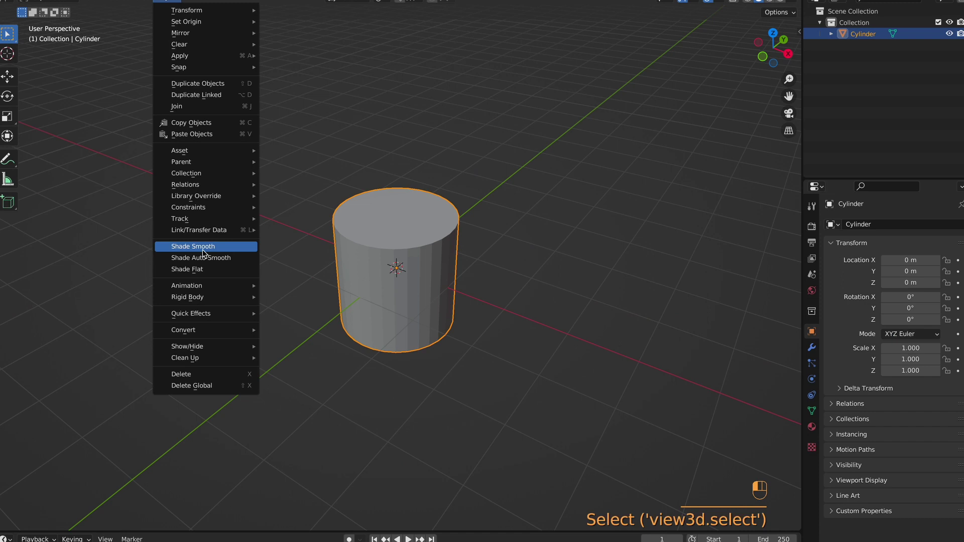
Shade the cylinder smooth with Auto Smooth ticked in the operator panel.
right_click(415, 265)
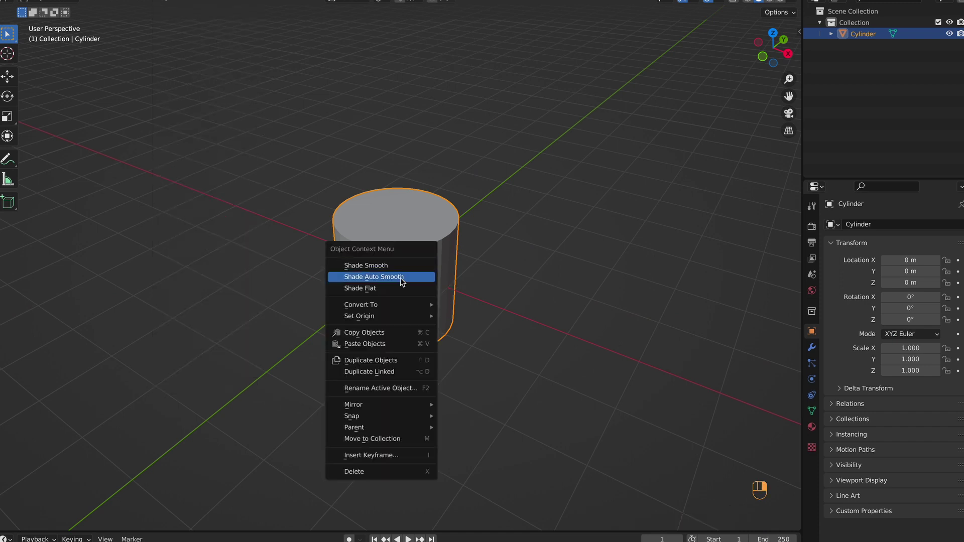
left_click(380, 266)
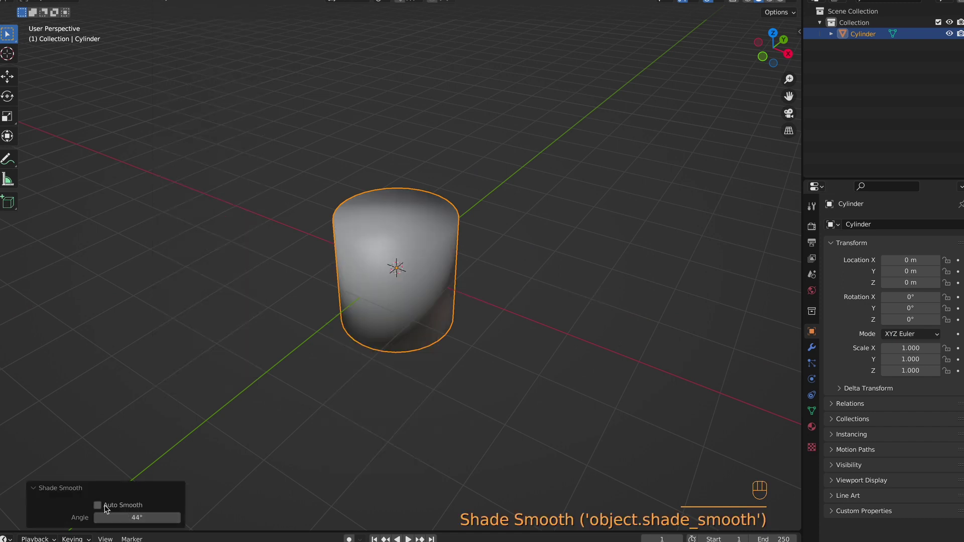
left_click(99, 506)
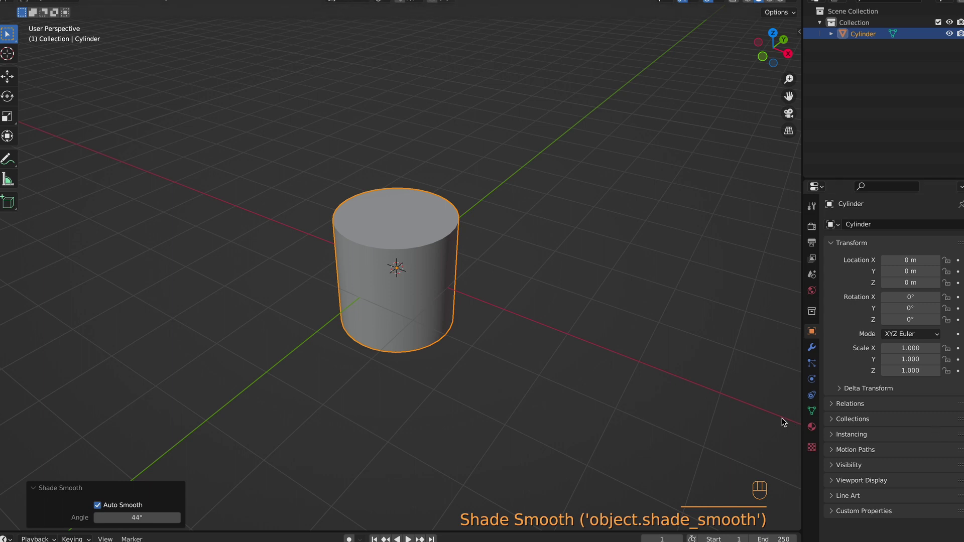
Toggle Auto Smooth off and on in the Object Data Normals panel.
left_click(812, 411)
left_click(832, 459)
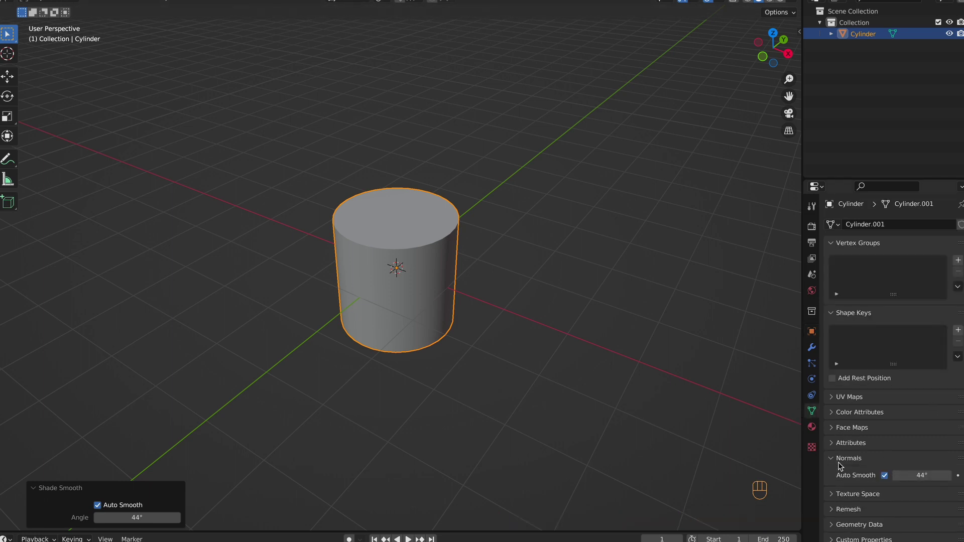
left_click(885, 476)
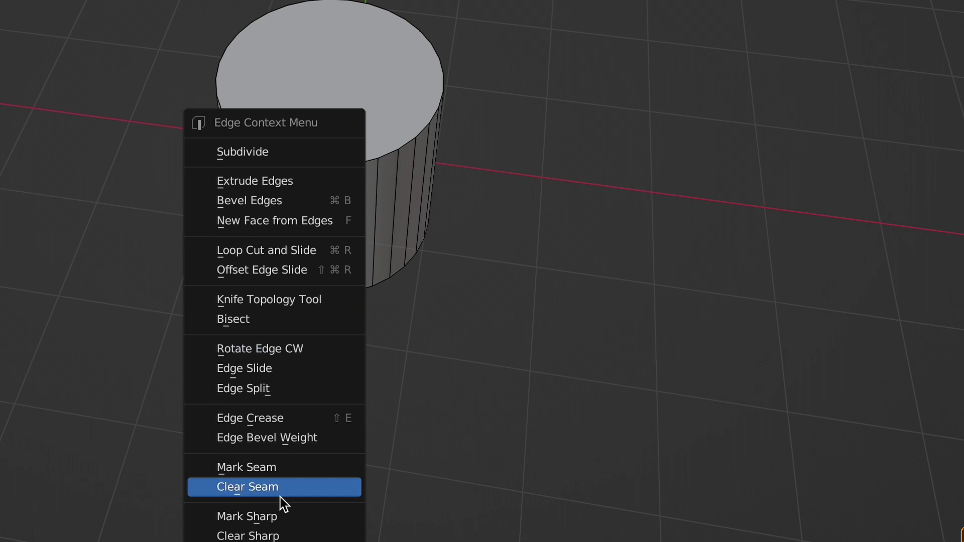
Mark the chosen edge and a left-side vertical cylinder edge as sharp.
left_click(319, 520)
key("Tab")
middle_click_drag(371, 271, 371, 272)
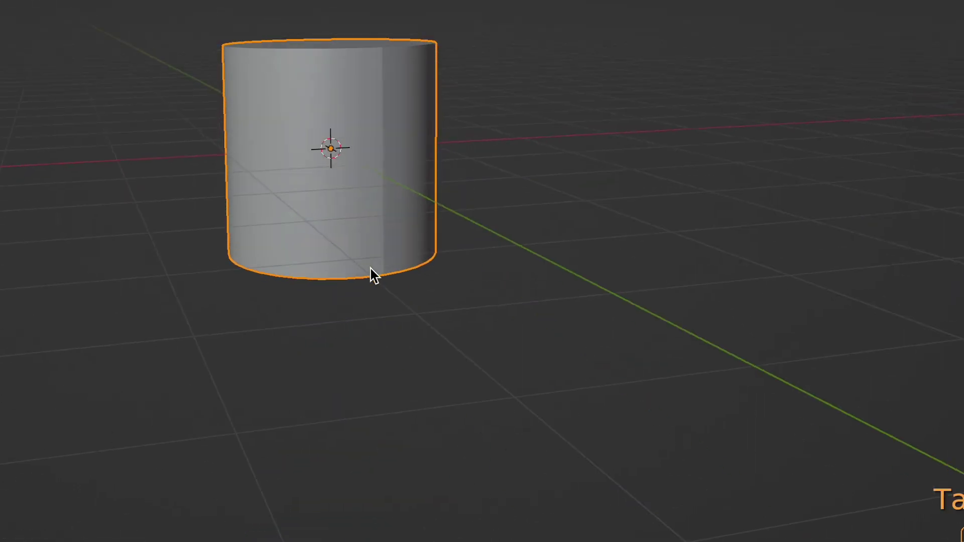
key("Tab")
left_click(374, 188)
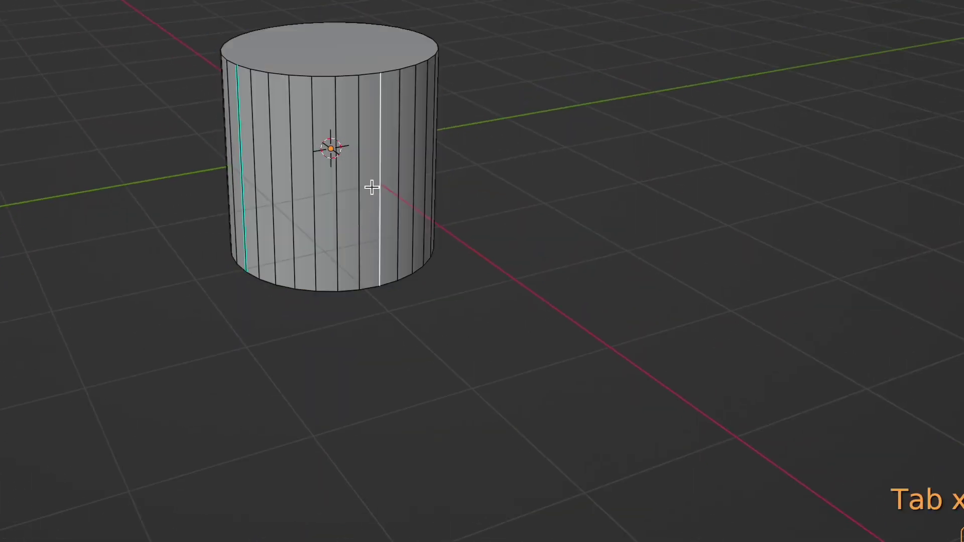
key("ctrl+e")
left_click(373, 187)
Mark a right-side vertical edge sharp, then return to Object Mode and open the modifier list.
left_click(427, 187)
key("ctrl+e")
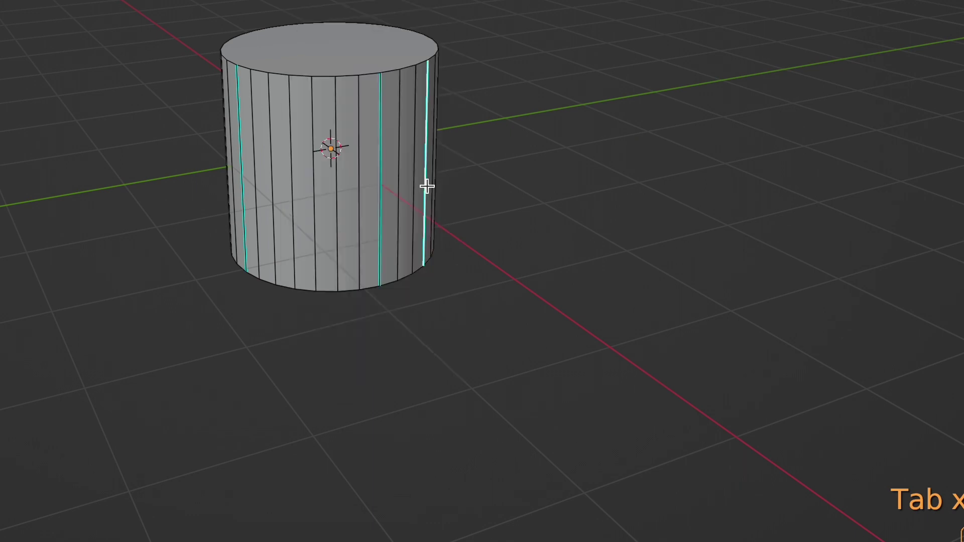
middle_click_drag(427, 186, 421, 183)
key("ctrl+e")
left_click(399, 166)
key("Tab")
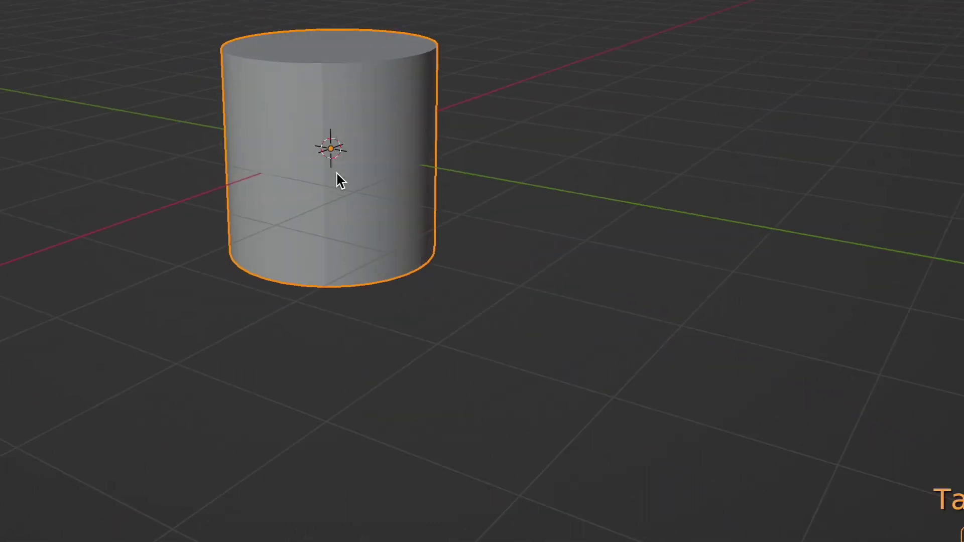
middle_click_drag(336, 170, 440, 410)
left_click(440, 407)
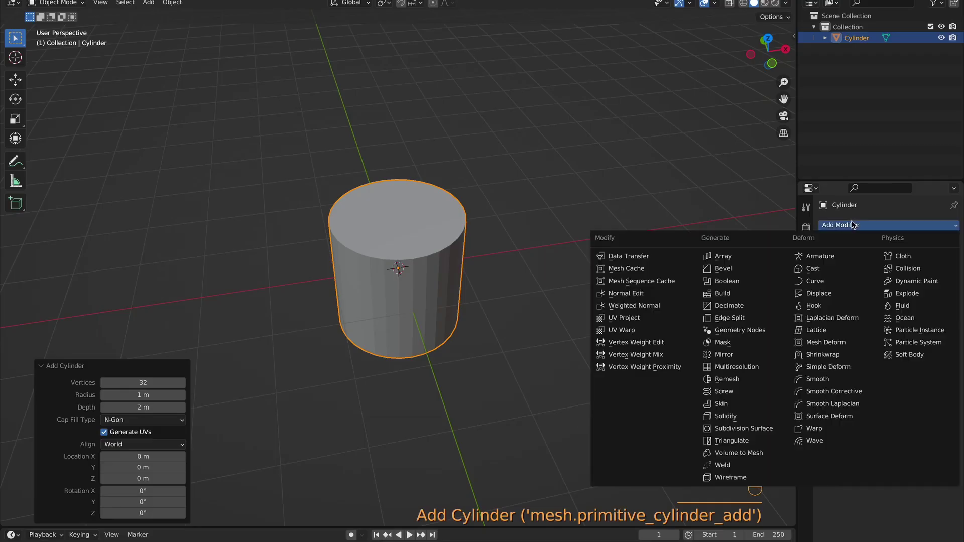